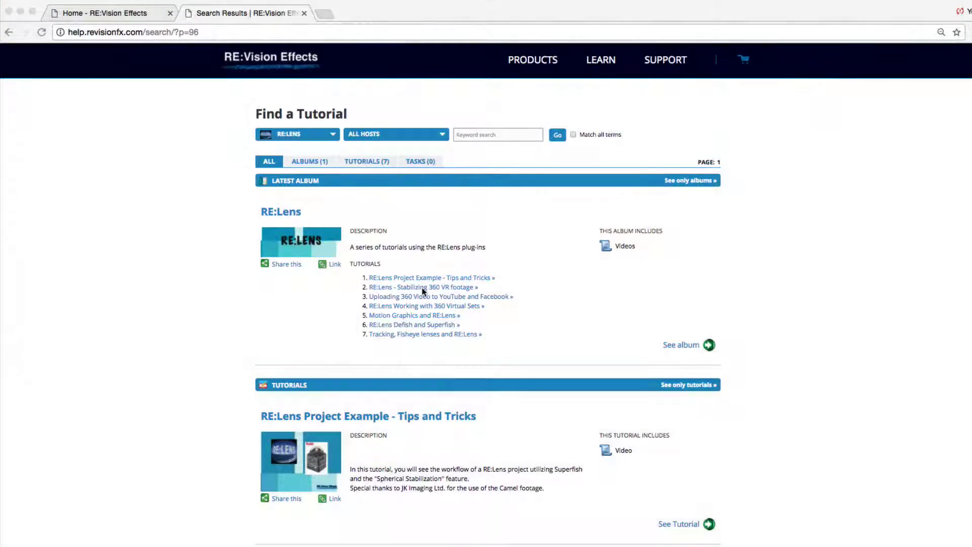
Step: Open the RE:Lens Project Example - Tips and Tricks tutorial via the 'Stabilizing 360 VR footage' page
left_click(429, 290)
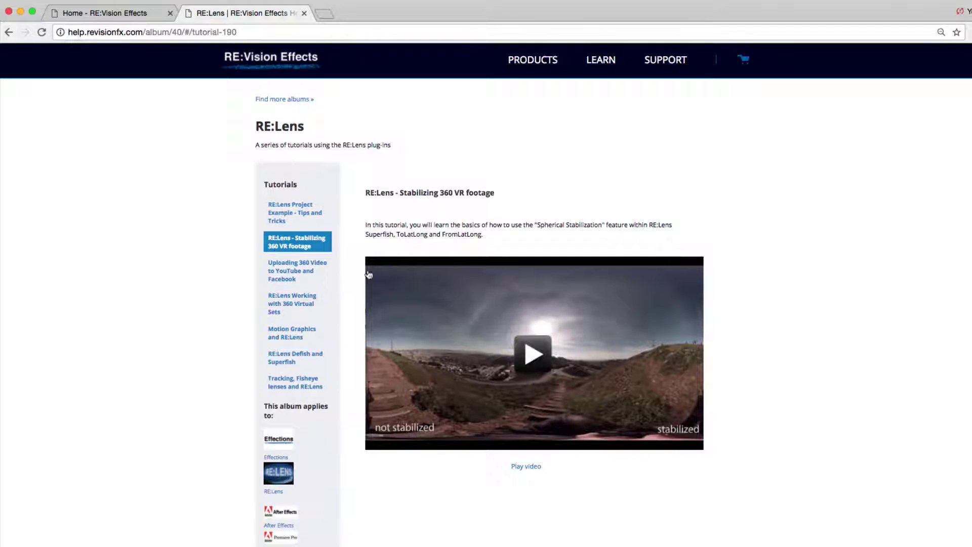
left_click(312, 213)
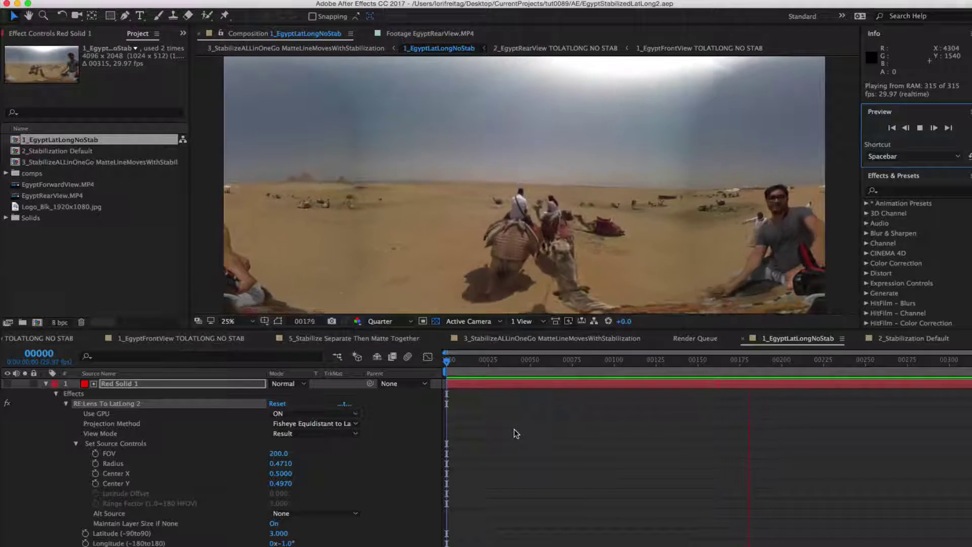
Step: Open the 2_Stabilization Default comp and keep its RE:Lens To LatLong projection at LatLong to LatLong
left_click(85, 152)
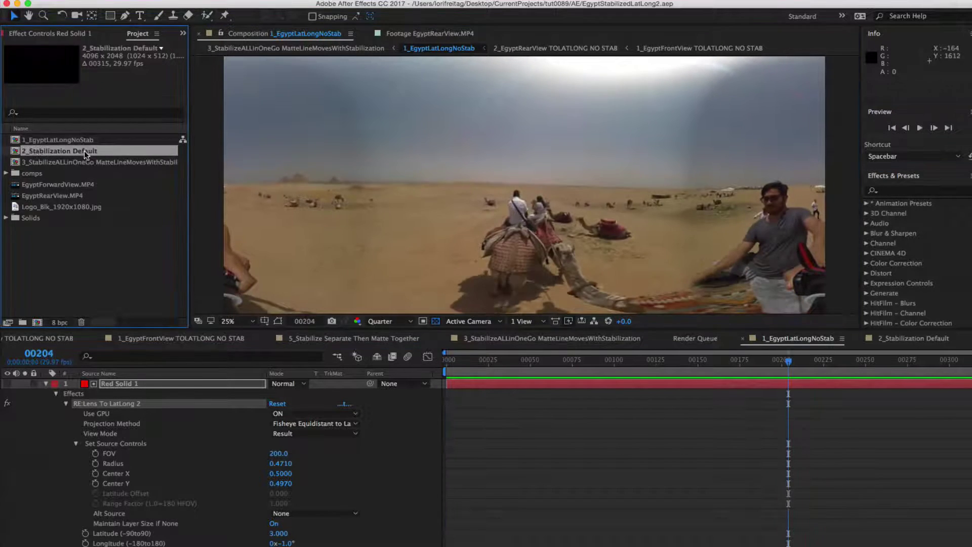
double_click(84, 152)
left_click(104, 404)
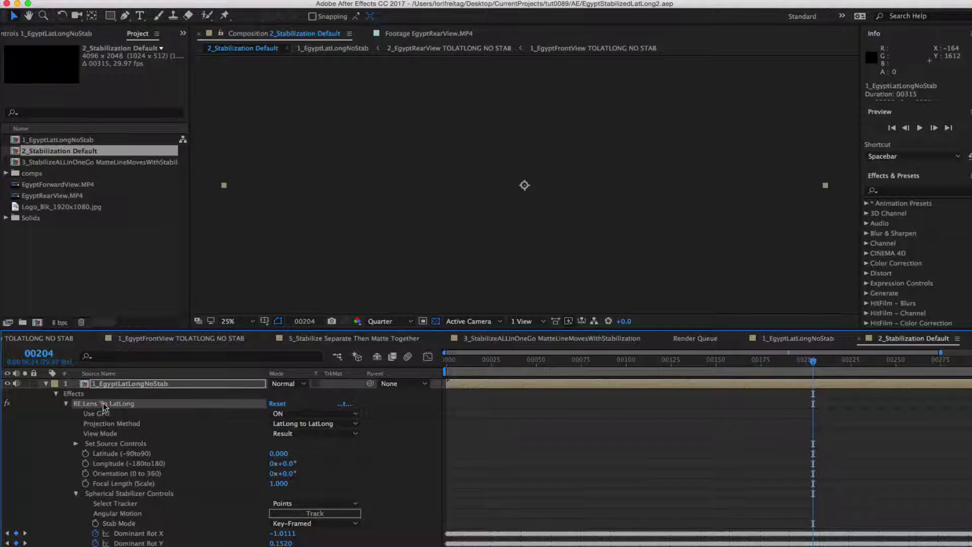
double_click(104, 403)
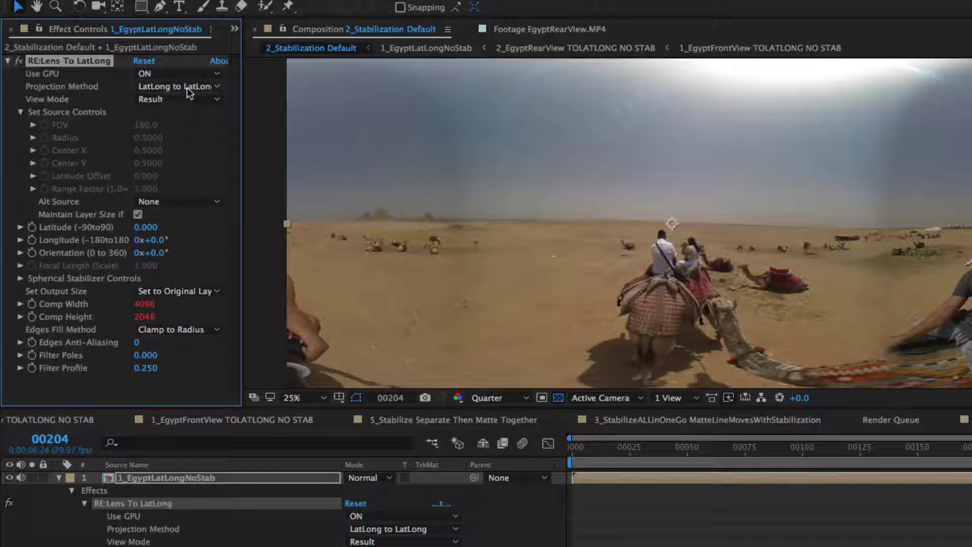
left_click(189, 89)
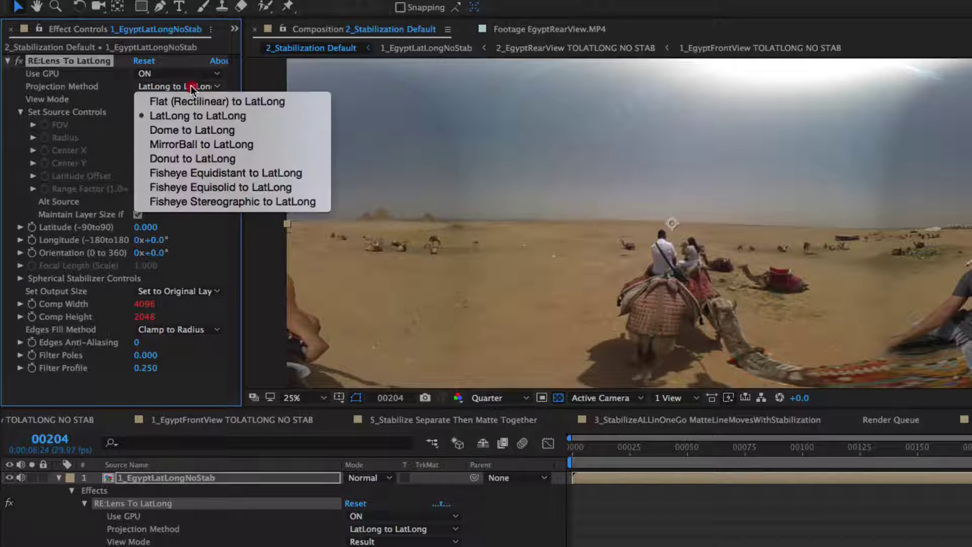
left_click(192, 116)
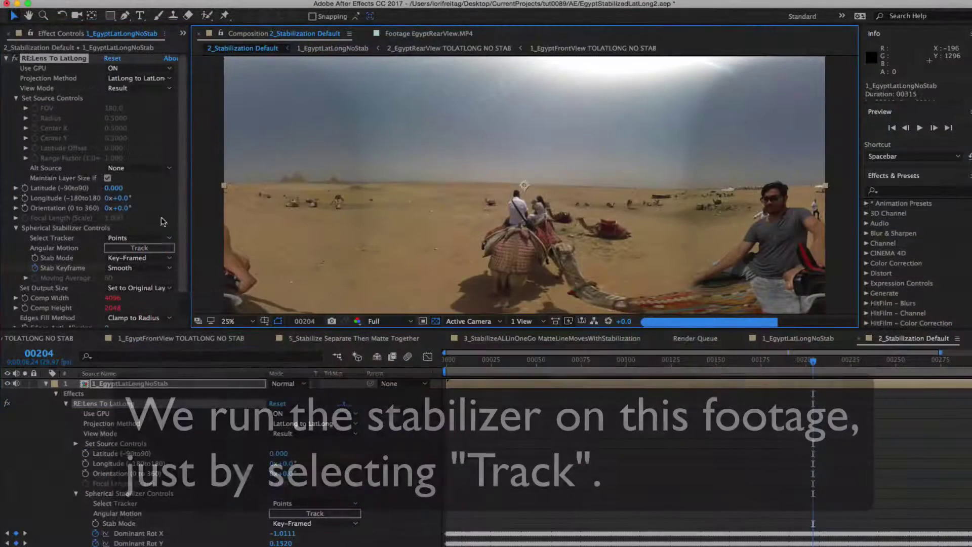
Step: Track the camel footage with the Spherical Stabilizer, then preview the stabilized result
left_click(155, 248)
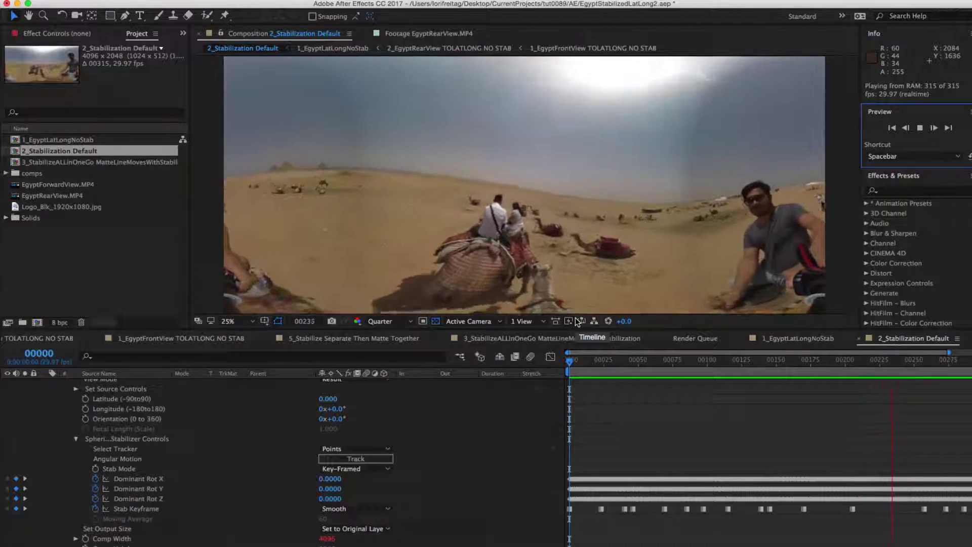
key("space")
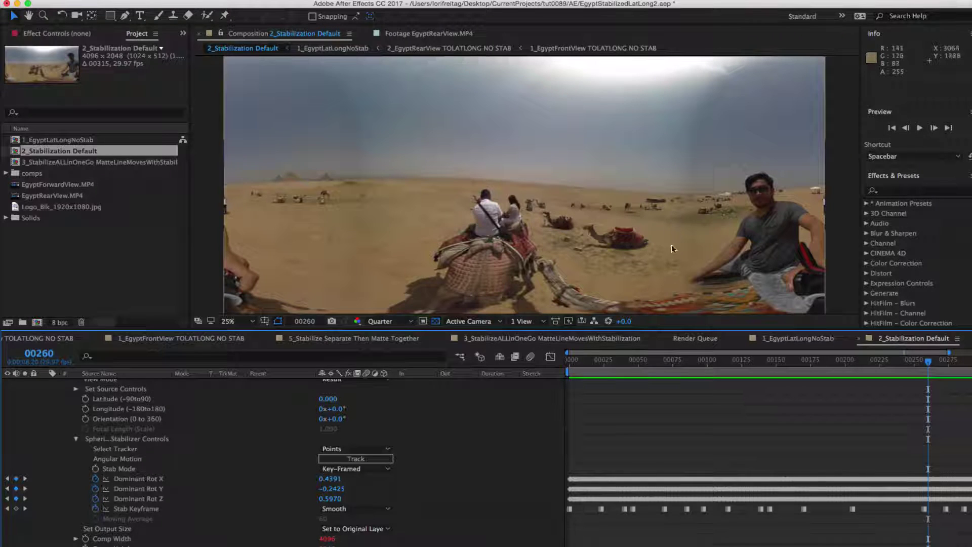
key("space")
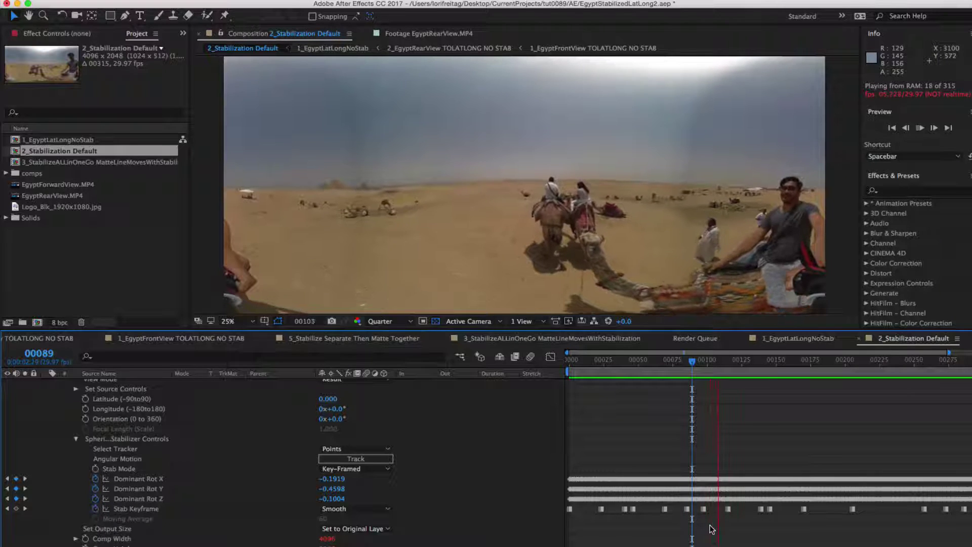
Step: Preview the stabilized footage again starting around frames 00090 and 00092
key("space")
left_click(693, 375)
key("space")
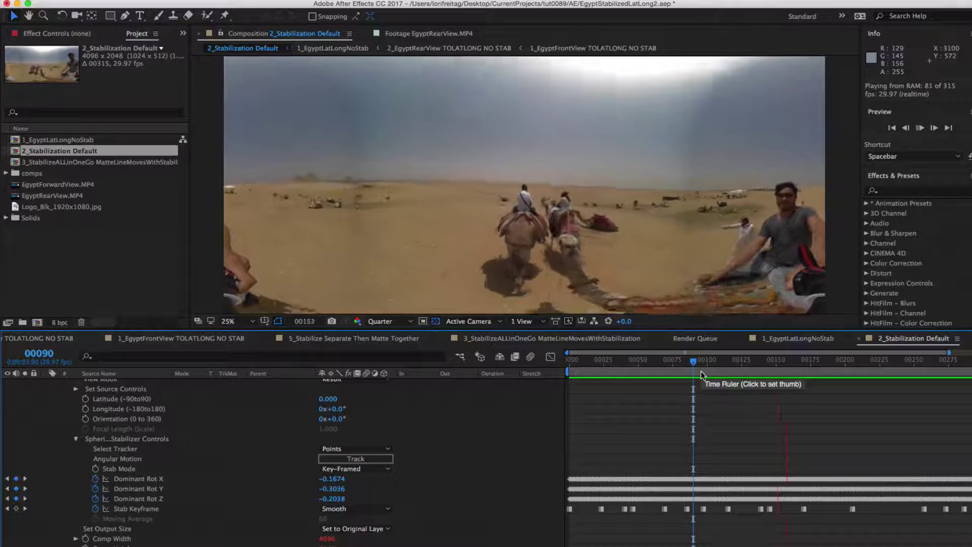
key("space")
left_click(695, 373)
key("space")
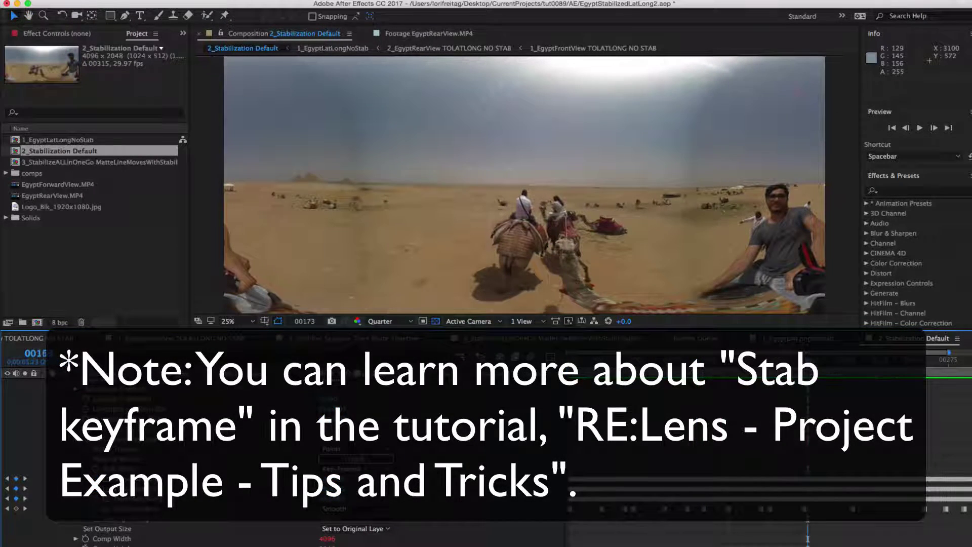
Step: Scrub back to about frame 00109, then step through Stab Keyframes to the one at 00139
left_click_drag(809, 380, 722, 380)
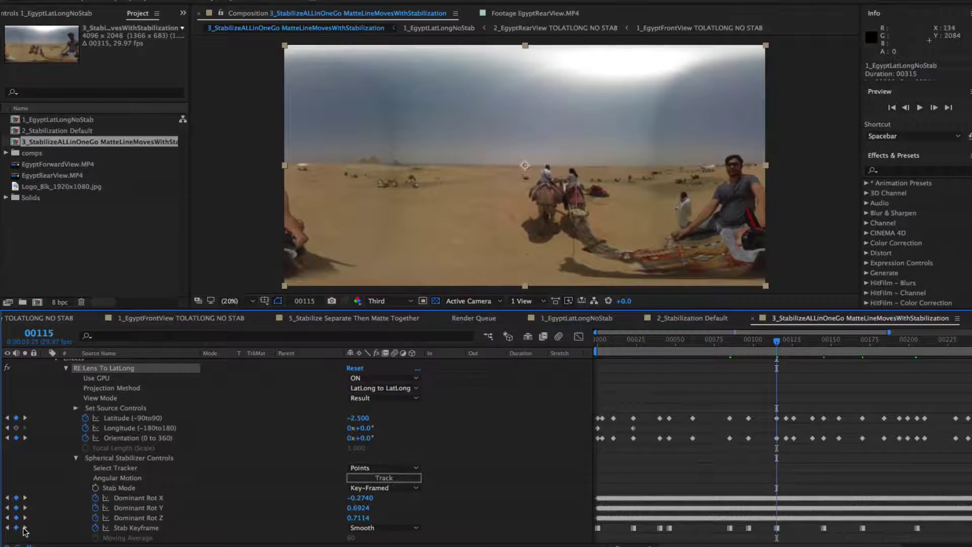
left_click(25, 528)
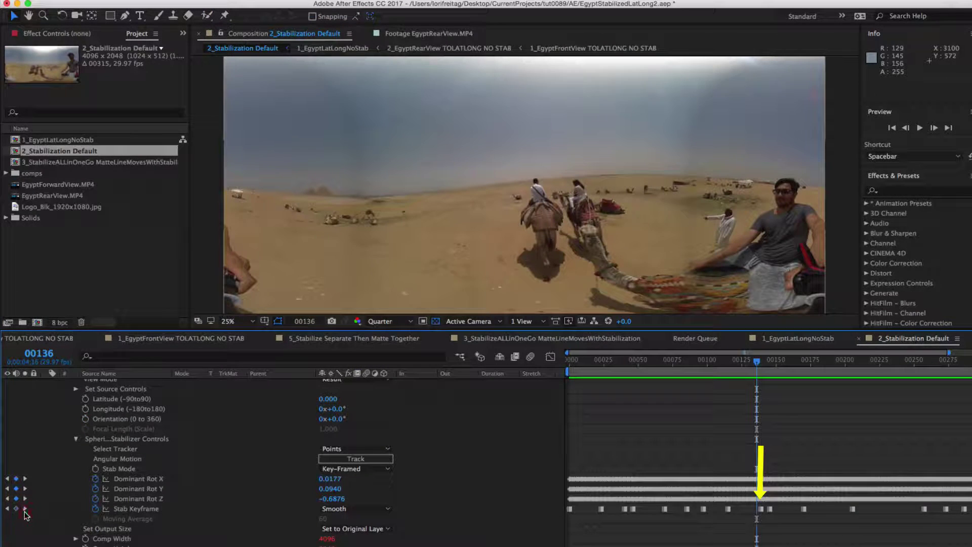
left_click(25, 509)
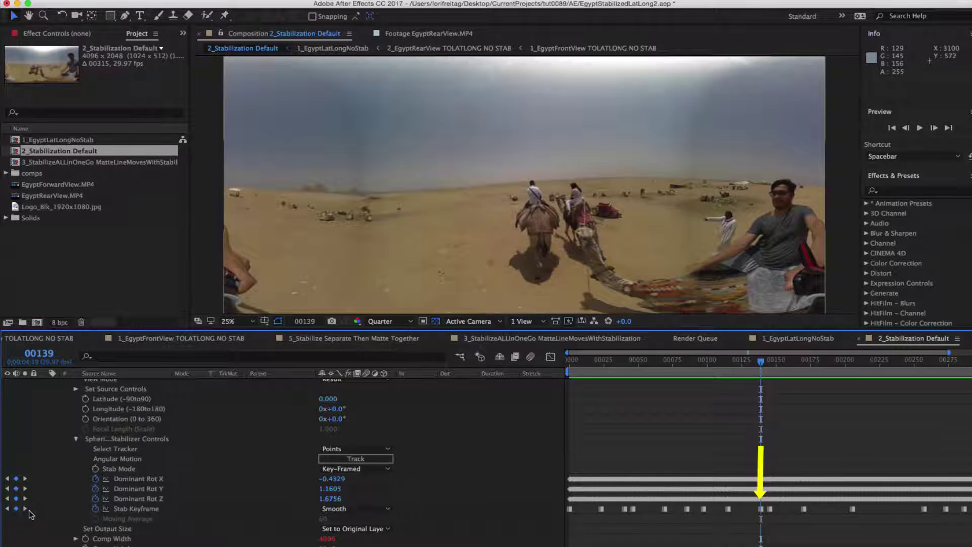
Step: Remove the Stab Keyframe at 00139 and set Stab Mode to Bypass
left_click(760, 509)
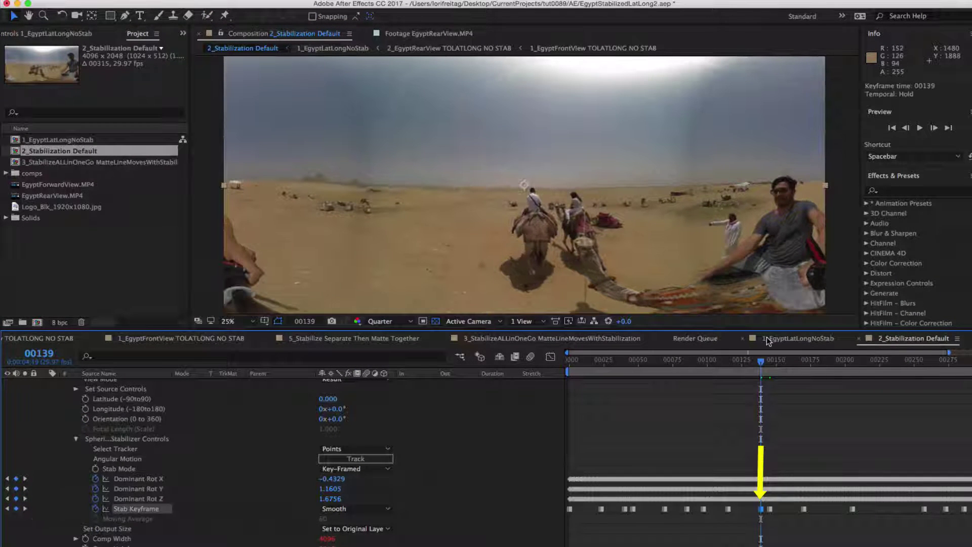
key("F2")
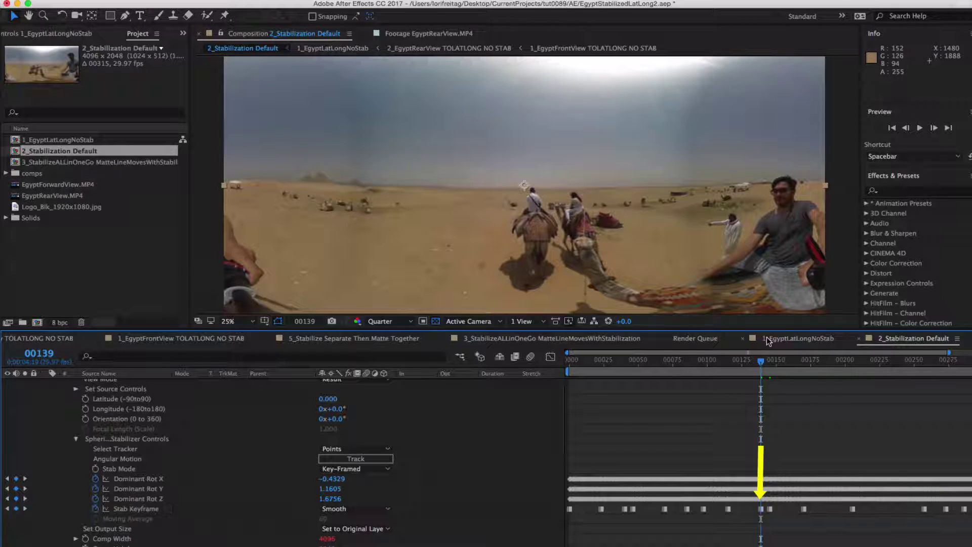
left_click(16, 508)
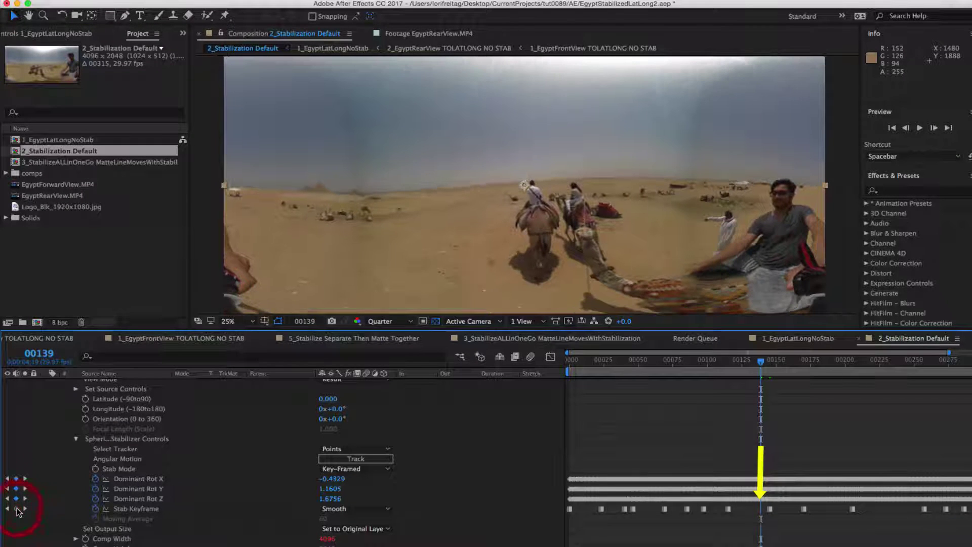
scroll(118, 464, "down", 1)
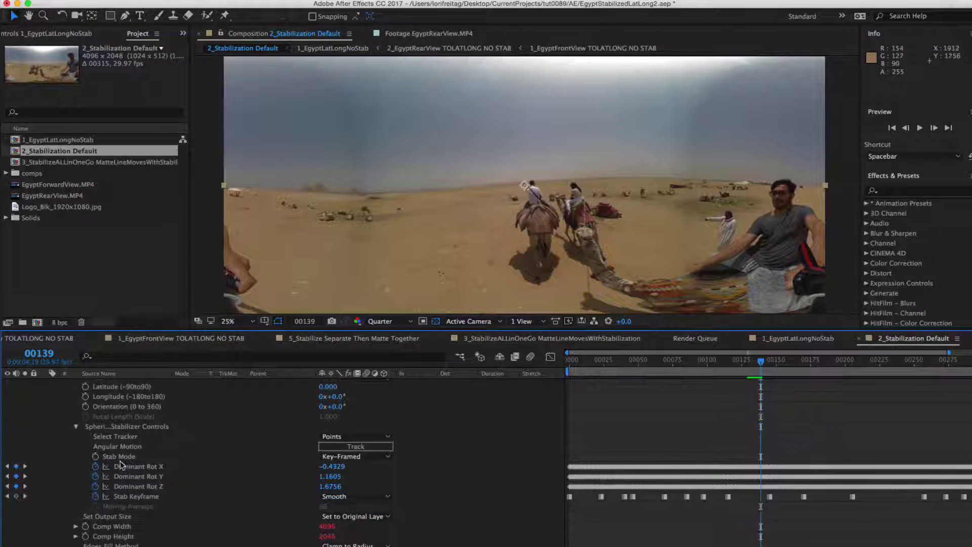
left_click(349, 457)
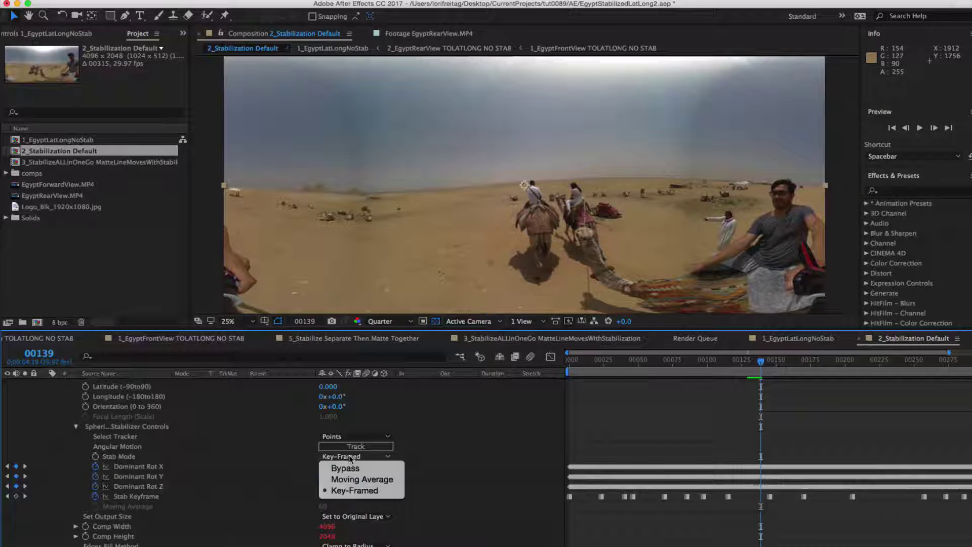
left_click(347, 467)
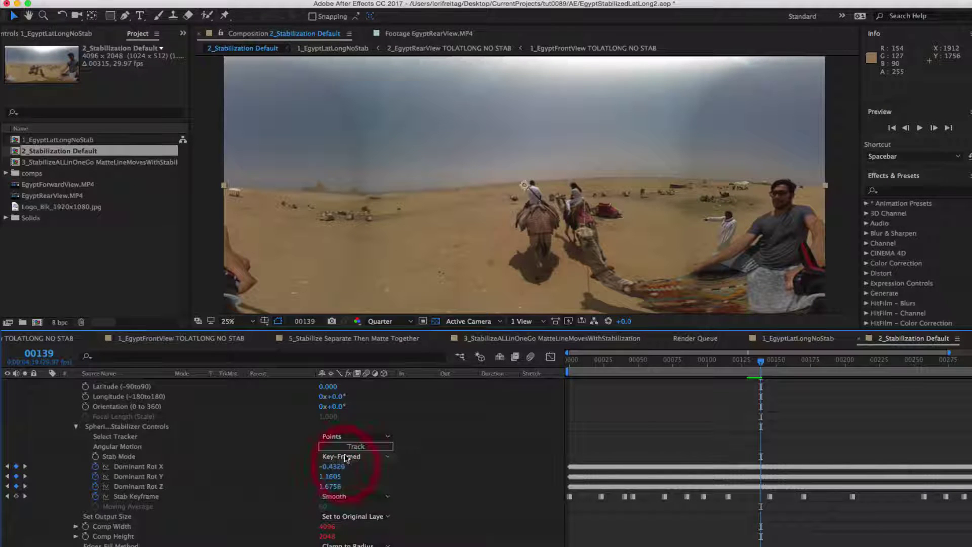
Step: Add Stab Mode keyframes at frames 00131 and 306, then preview playback from 306
key("Page_Up")
key("Page_Up")
key("Page_Up")
key("Page_Up")
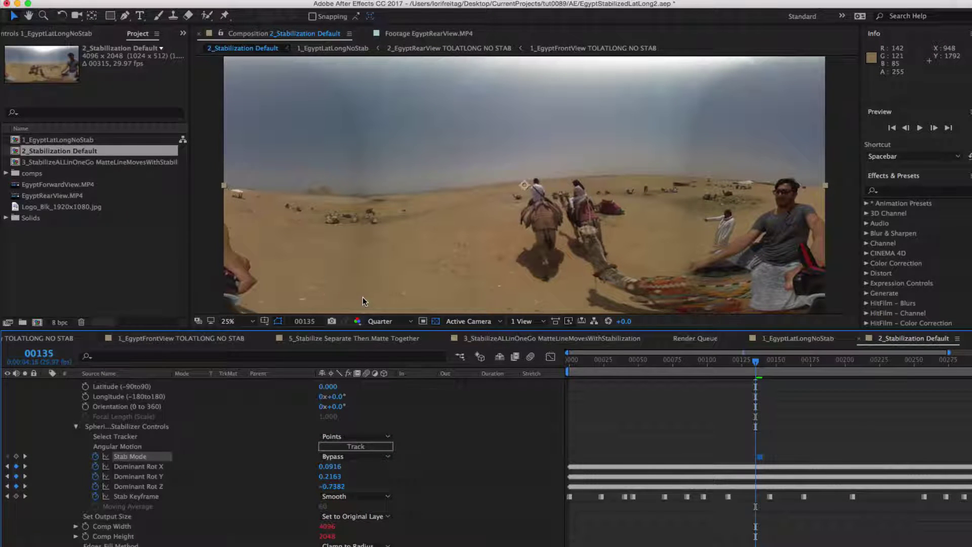
key("Page_Up")
key("Page_Up")
key("Page_Up")
key("Page_Up")
key("Page_Up")
key("Page_Up")
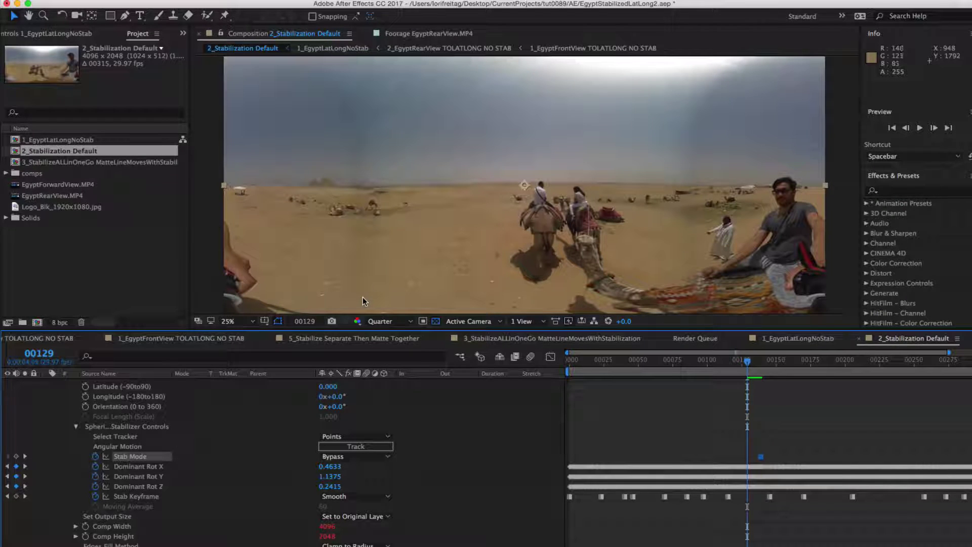
left_click(16, 456)
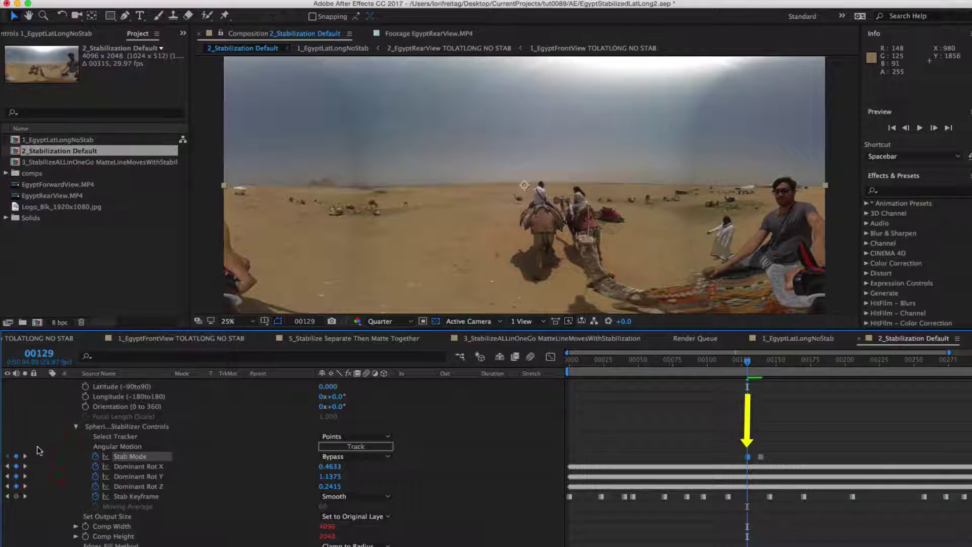
left_click_drag(751, 366, 970, 385)
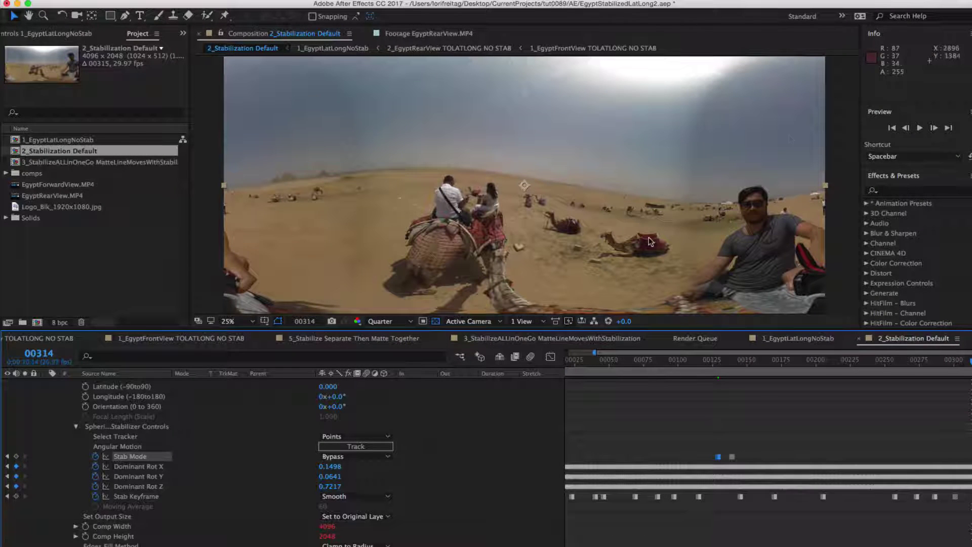
key("Page_Up")
key("Page_Up")
key("Page_Up")
key("Page_Up")
key("Page_Up")
key("Page_Up")
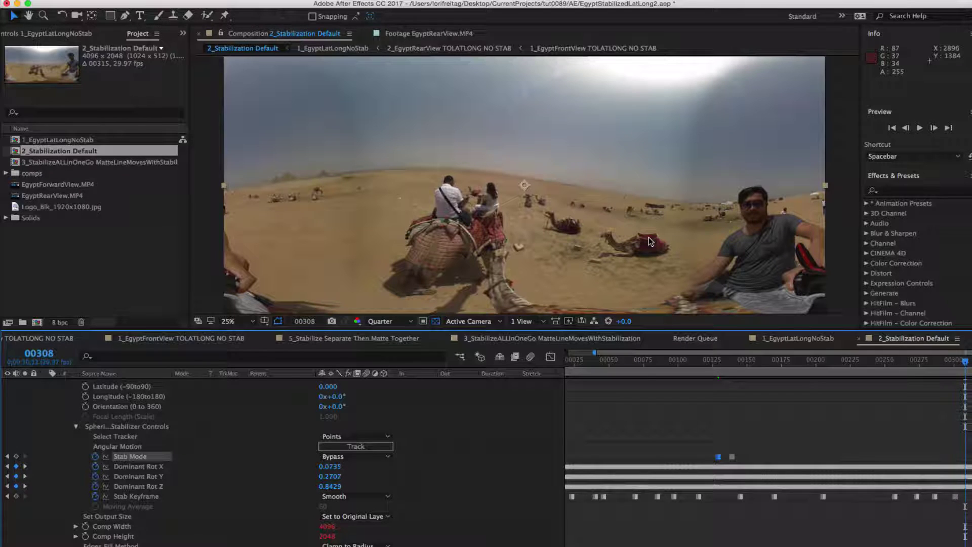
key("Page_Up")
key("Page_Up")
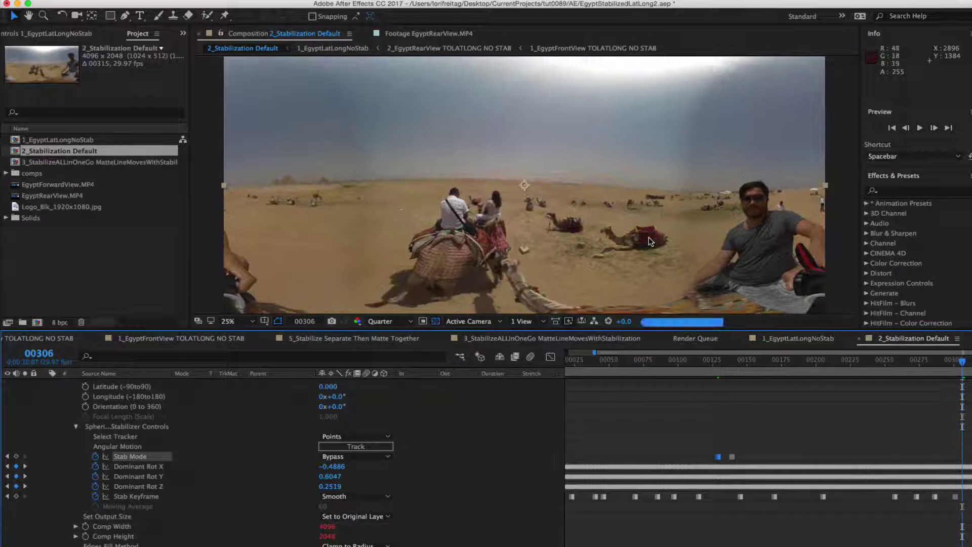
left_click(16, 456)
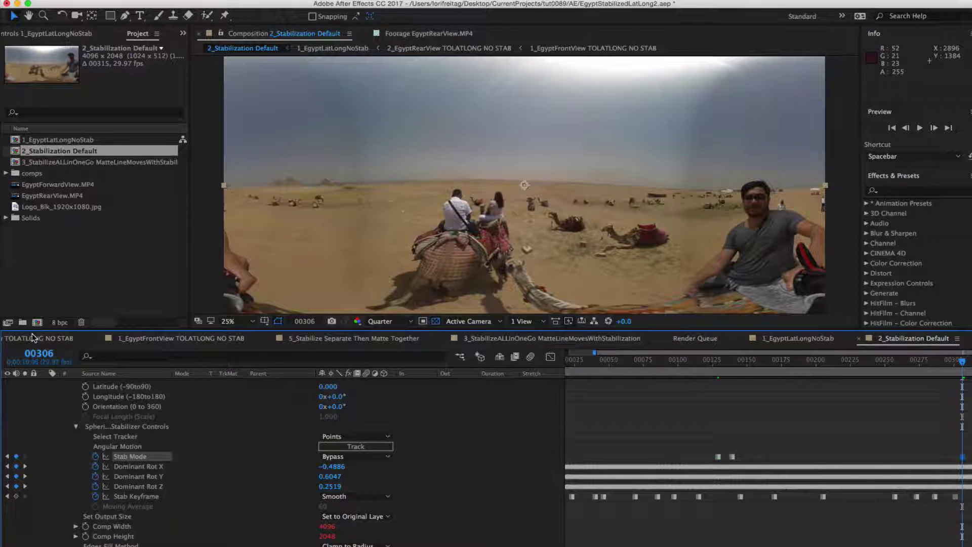
key("space")
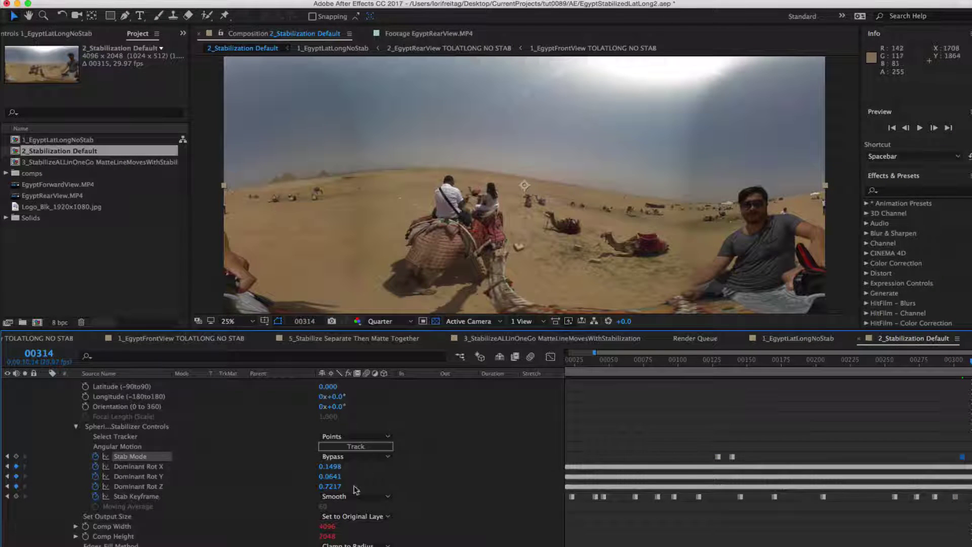
Step: Switch Stab Mode to Key-Framed and undo an accidental Latitude change in the RE:Lens To LatLong settings
left_click(354, 456)
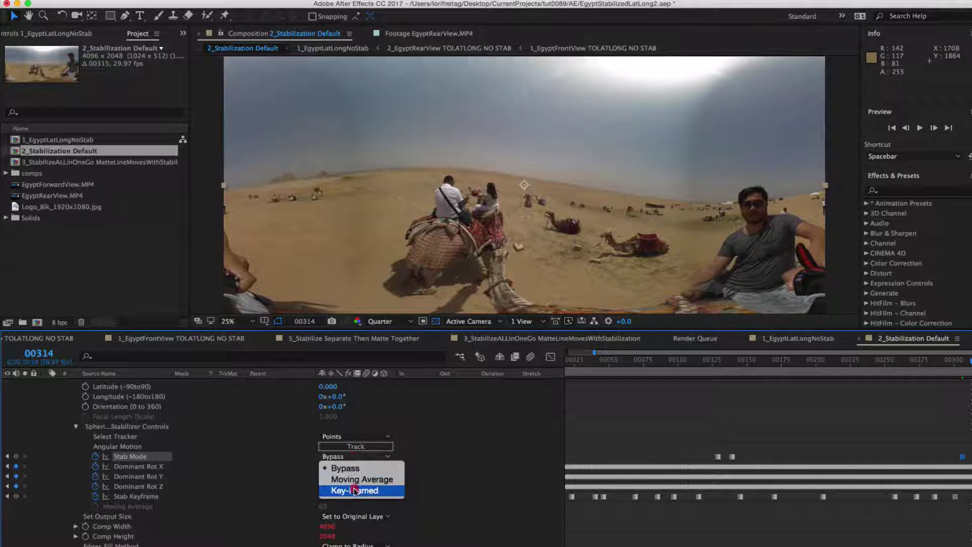
left_click(358, 478)
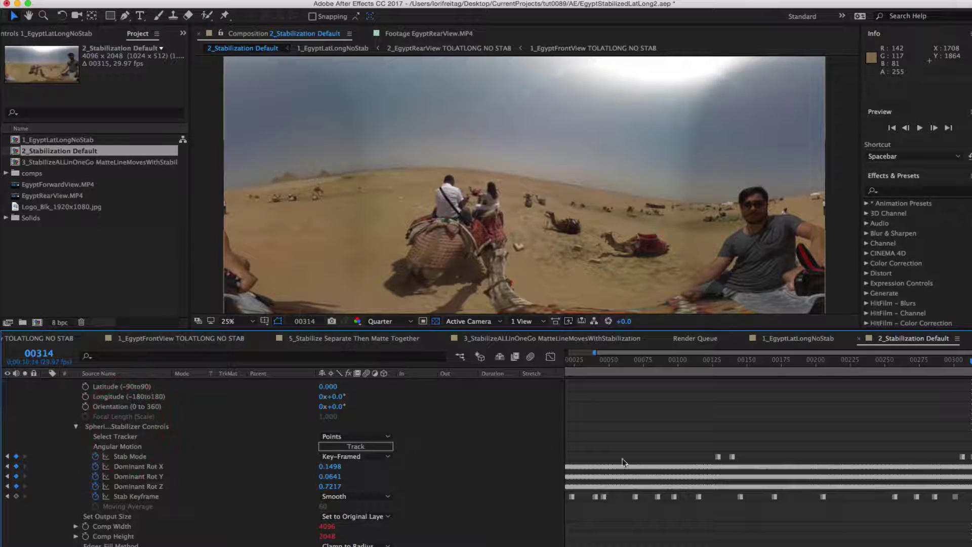
scroll(303, 455, "up", 3)
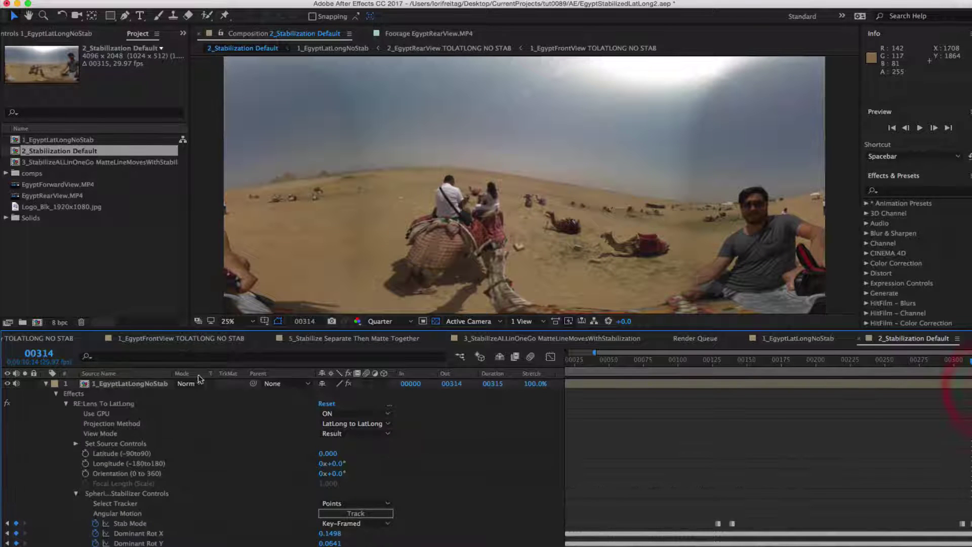
key("F3")
left_click_drag(109, 162, 128, 182)
key("ctrl+z")
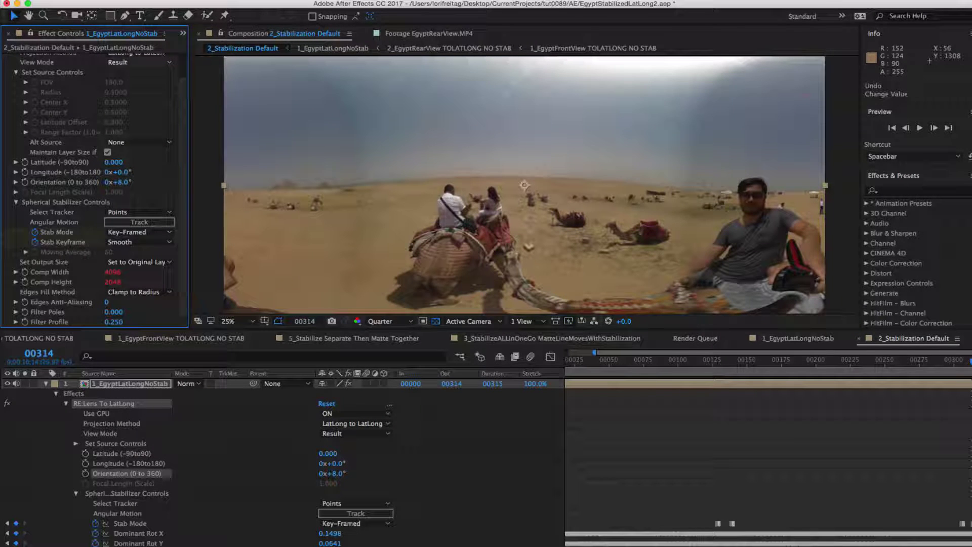
Step: Enable keyframing on Latitude, Longitude and Orientation, return to frame 306, and widen the name column
left_click(24, 162)
left_click(24, 172)
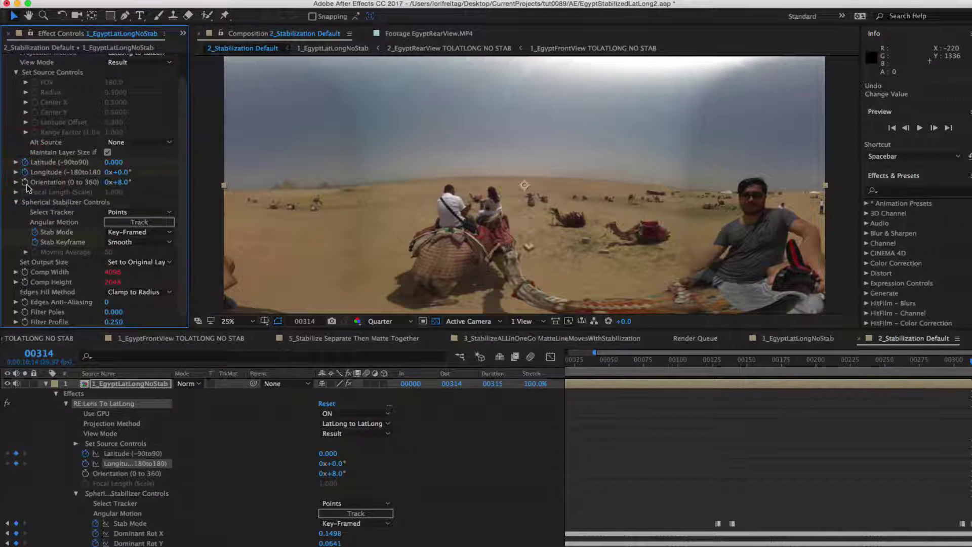
left_click(25, 183)
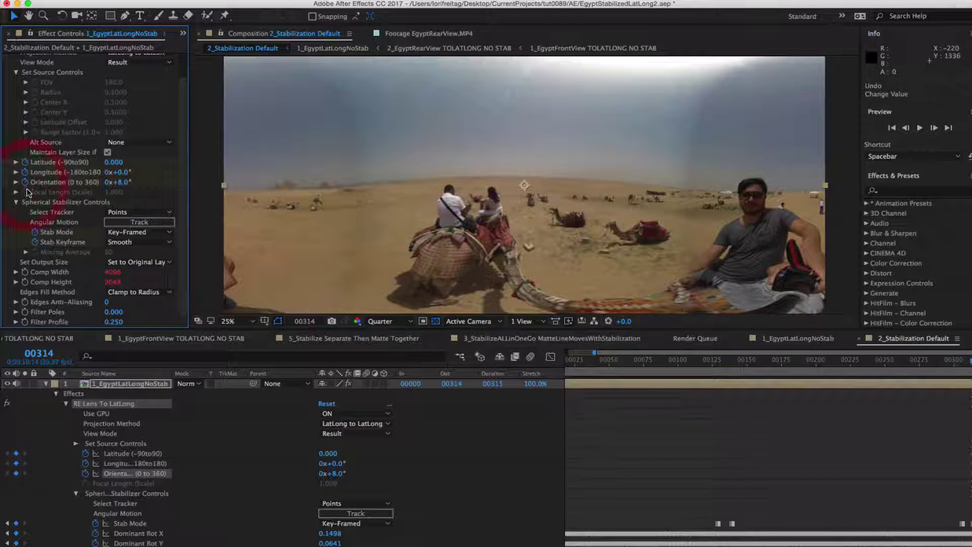
left_click(7, 525)
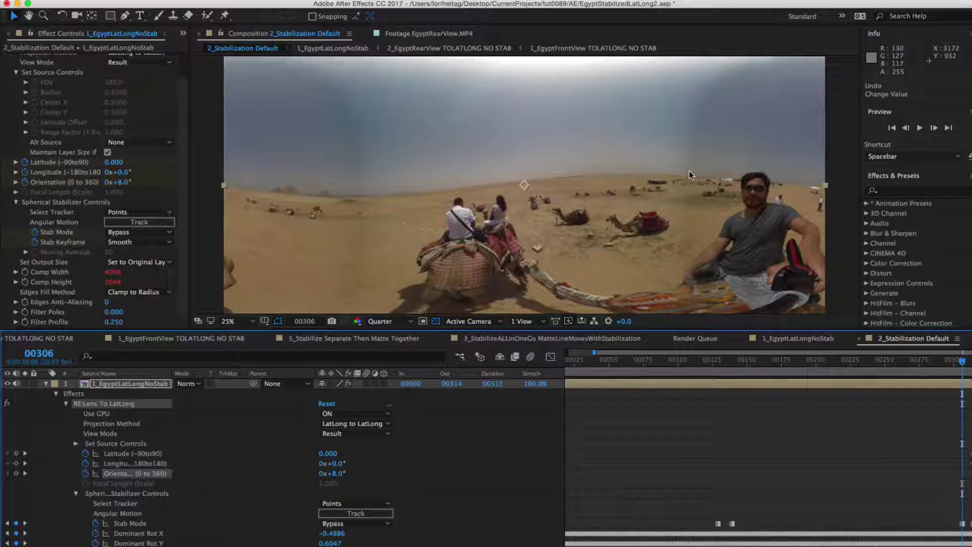
left_click_drag(173, 373, 201, 374)
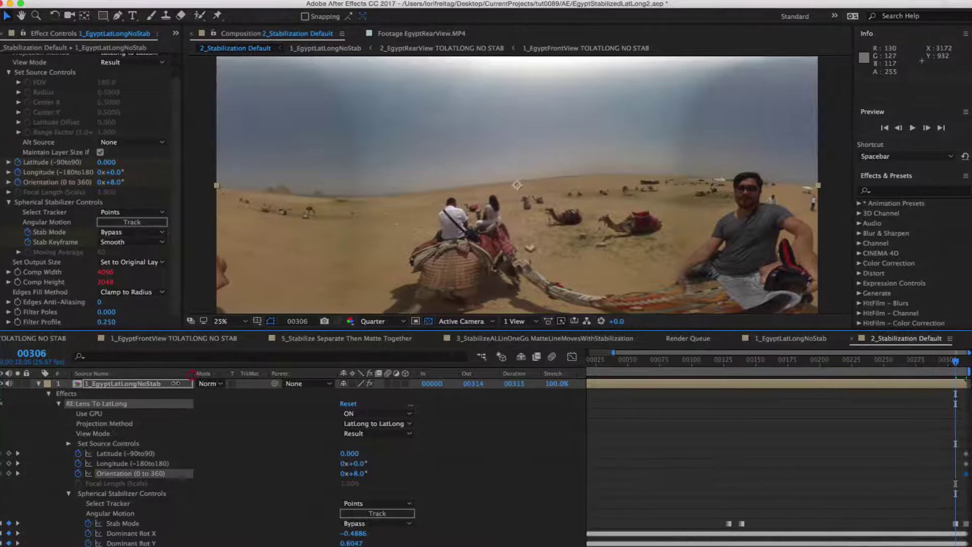
Step: Keyframe Latitude, Longitude and Orientation at frame 306, setting Orientation to 0°
left_click(9, 453)
left_click(8, 463)
left_click(9, 473)
left_click(354, 473)
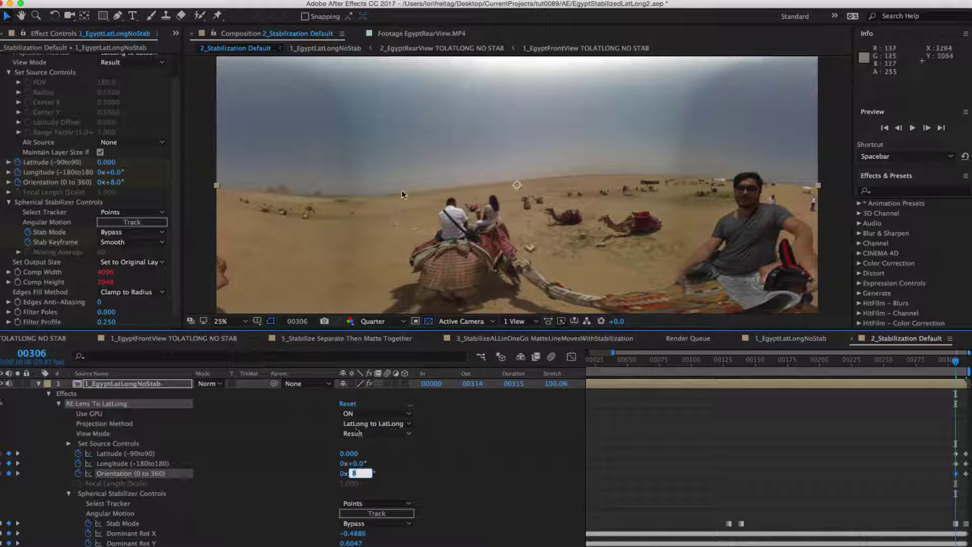
type("0")
key("Return")
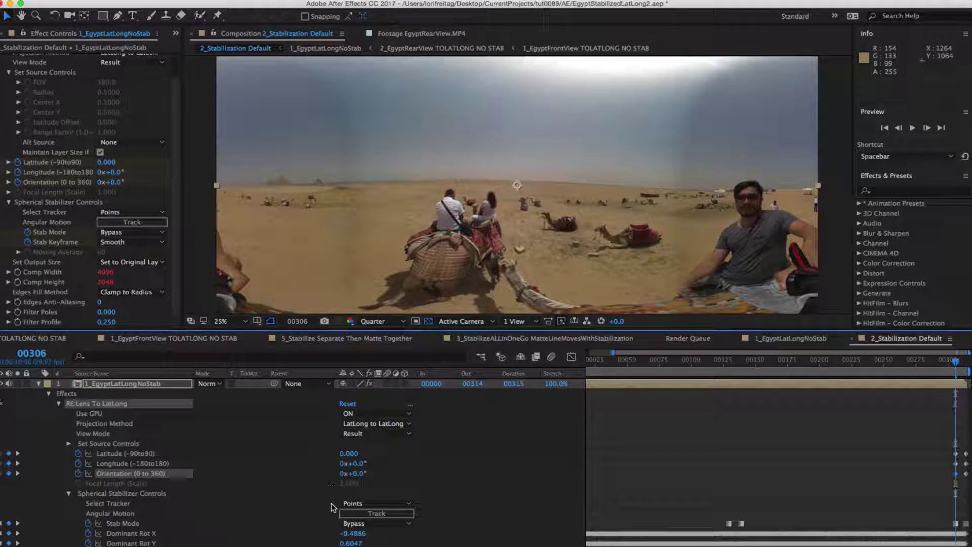
left_click(343, 404)
Step: Open and duplicate 3_StabilizeALLinOneGo MatteLineMovesWithStabilization, then unlock Mask 1
key("super+0")
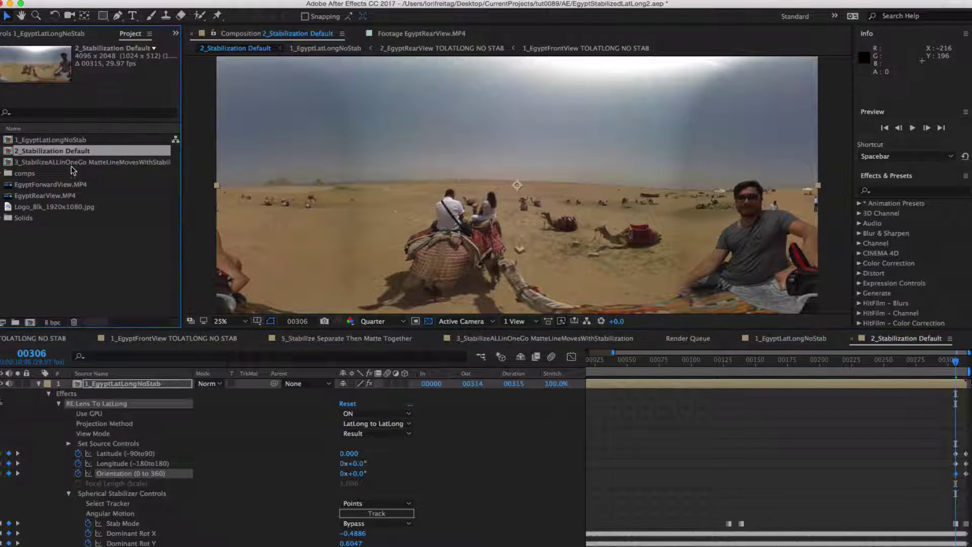
double_click(75, 163)
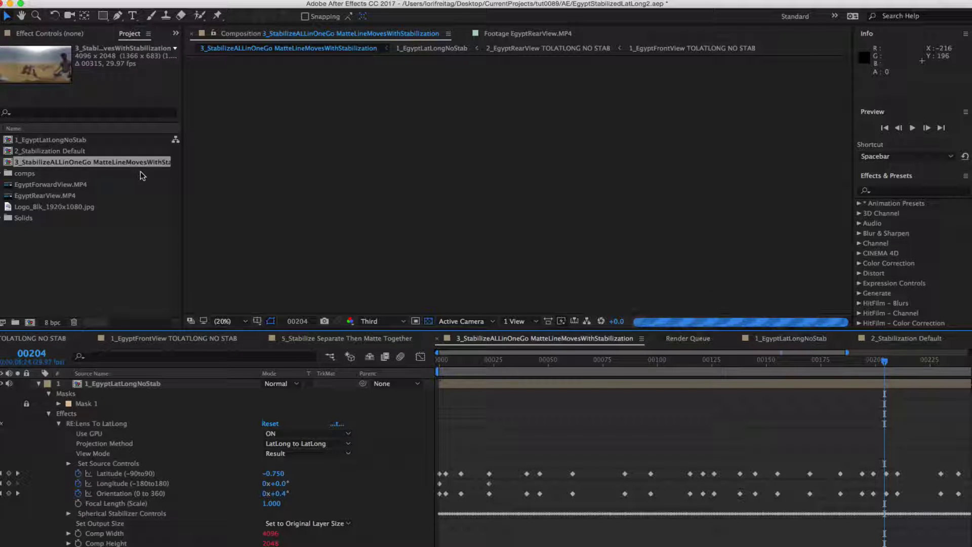
key("super+d")
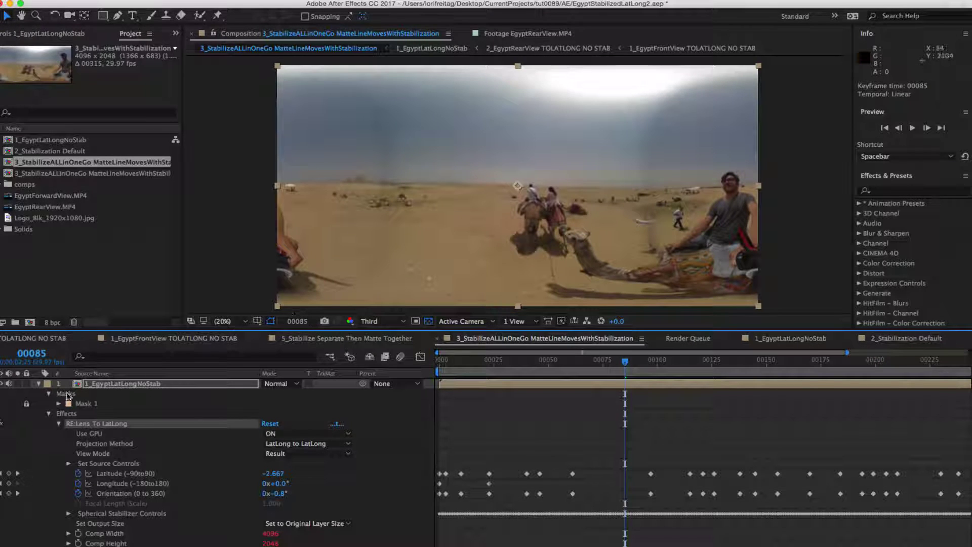
left_click(26, 403)
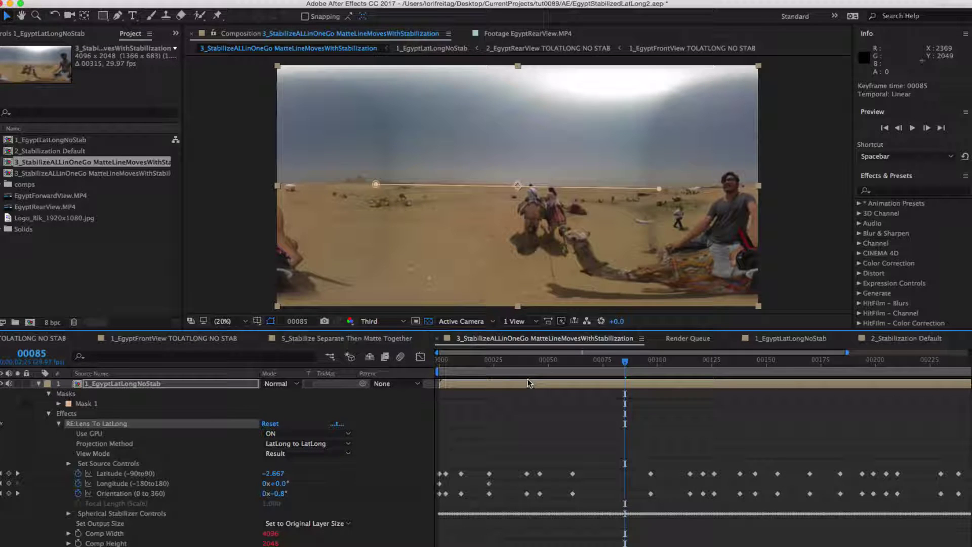
Step: At frame 85, keyframe Latitude at -3.667 and Orientation at 1.5°
left_click(274, 474)
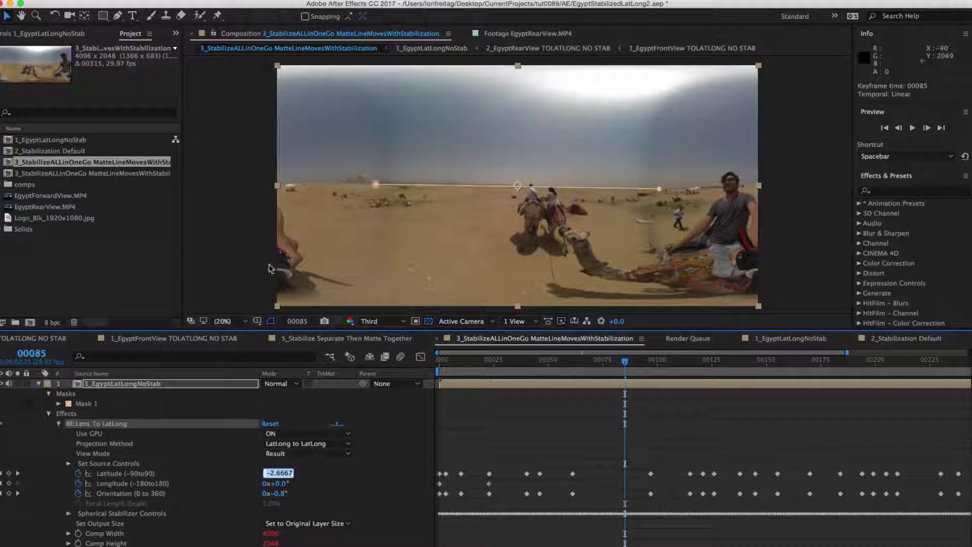
key("BackSpace")
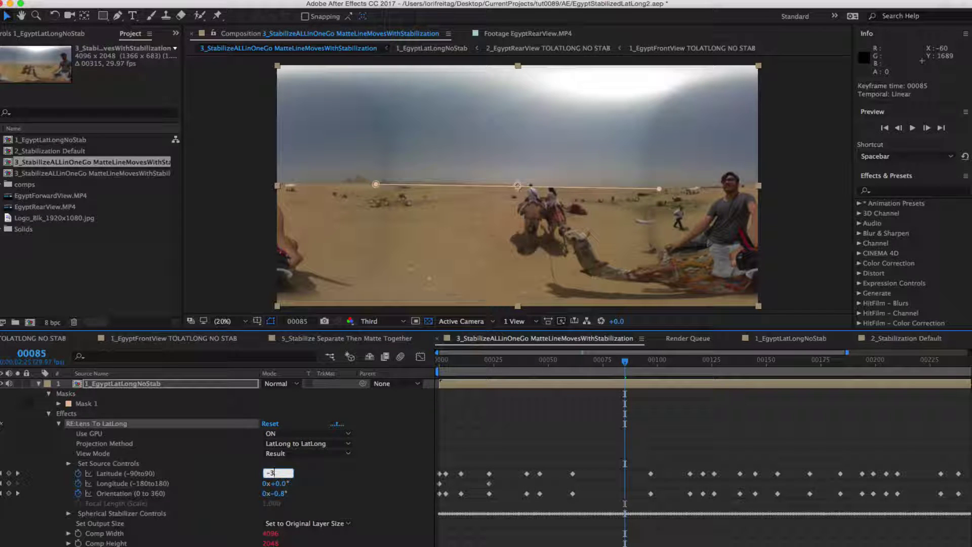
type("-3.667")
key("Return")
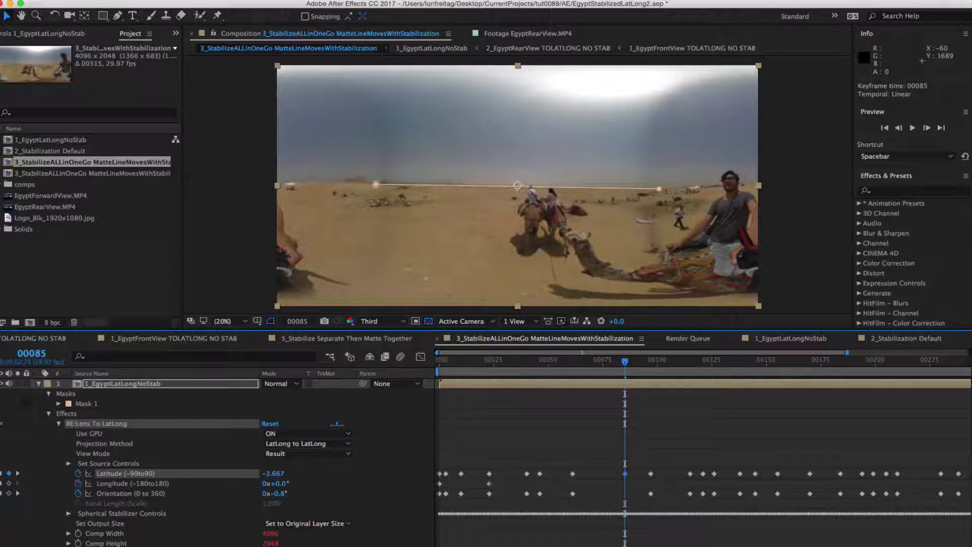
left_click(278, 493)
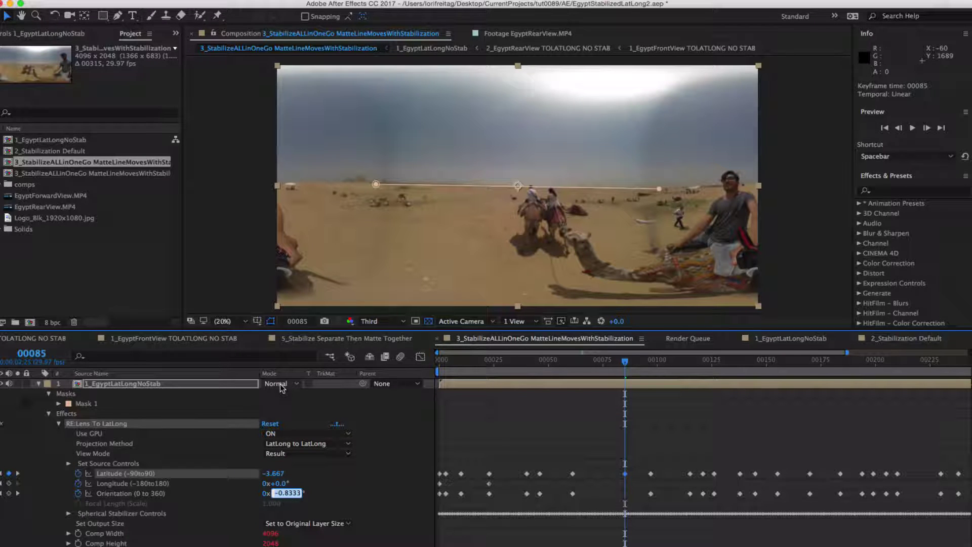
type("-1.5")
key("Return")
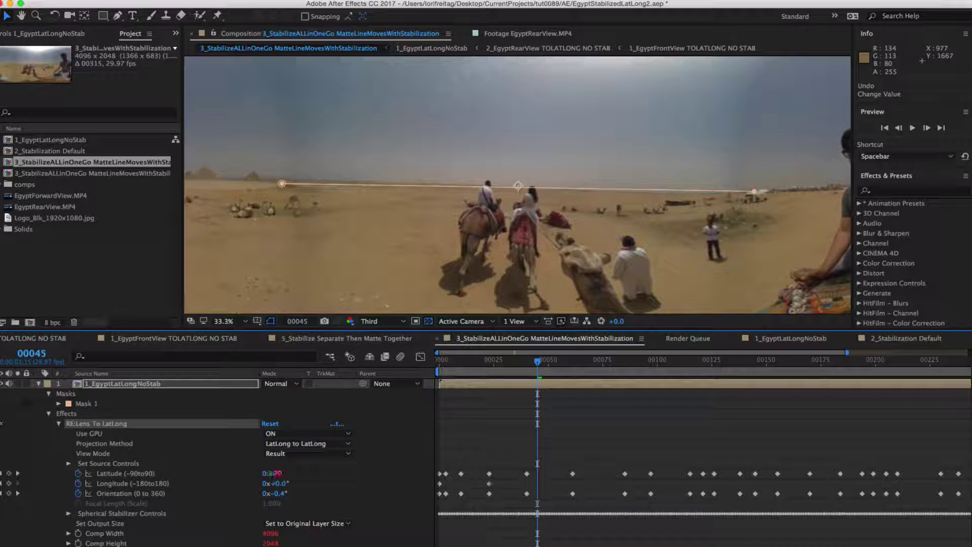
Step: At frame 45, keyframe Latitude at 0.381 and Orientation at 0°
left_click(275, 474)
key("Return")
left_click(9, 473)
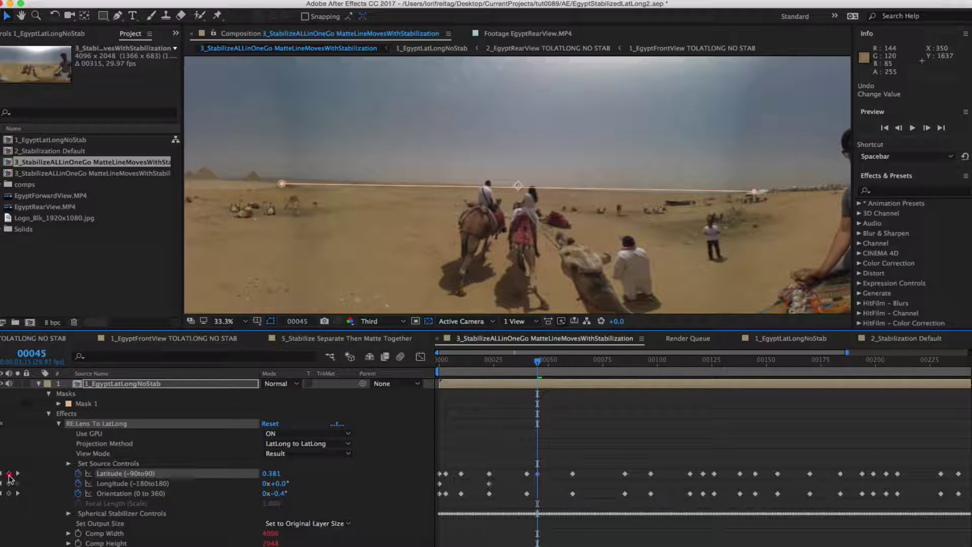
left_click(8, 493)
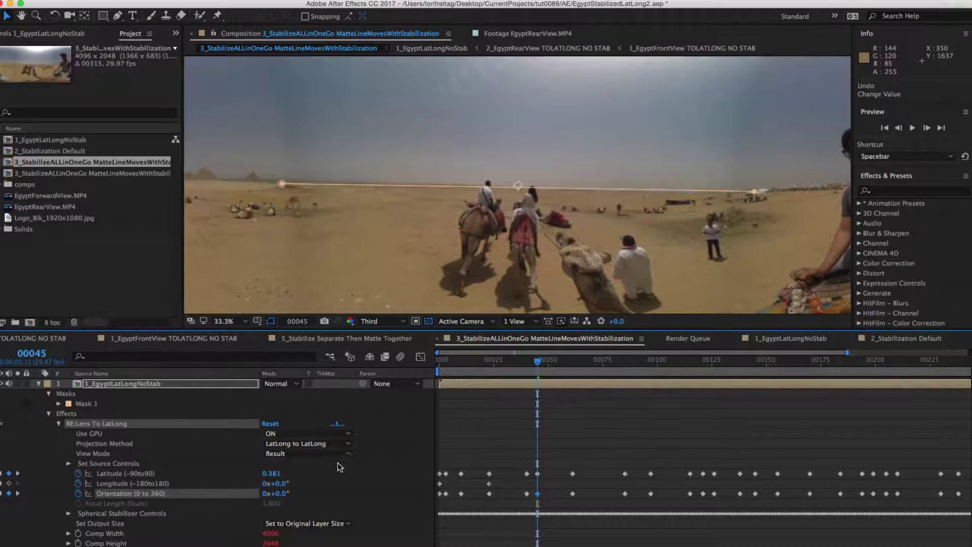